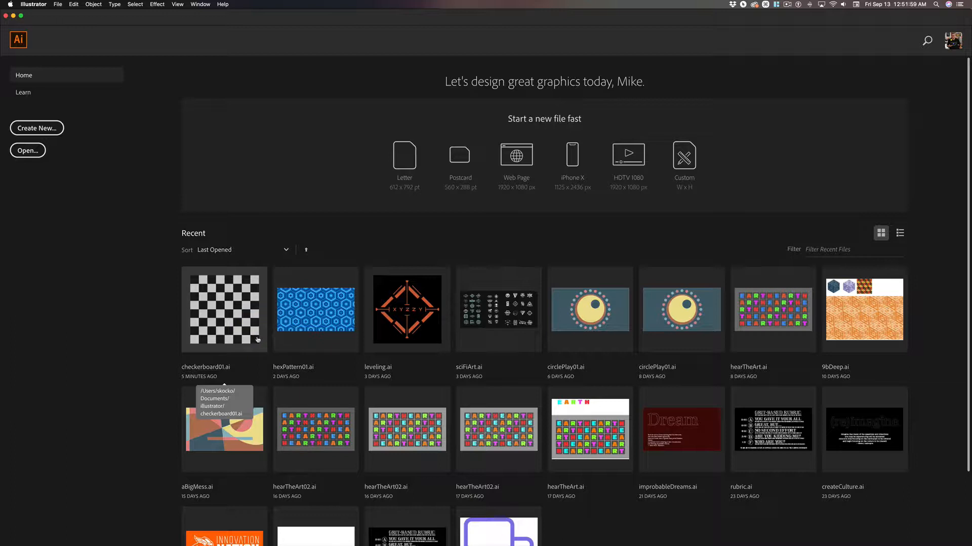
left_click(249, 313)
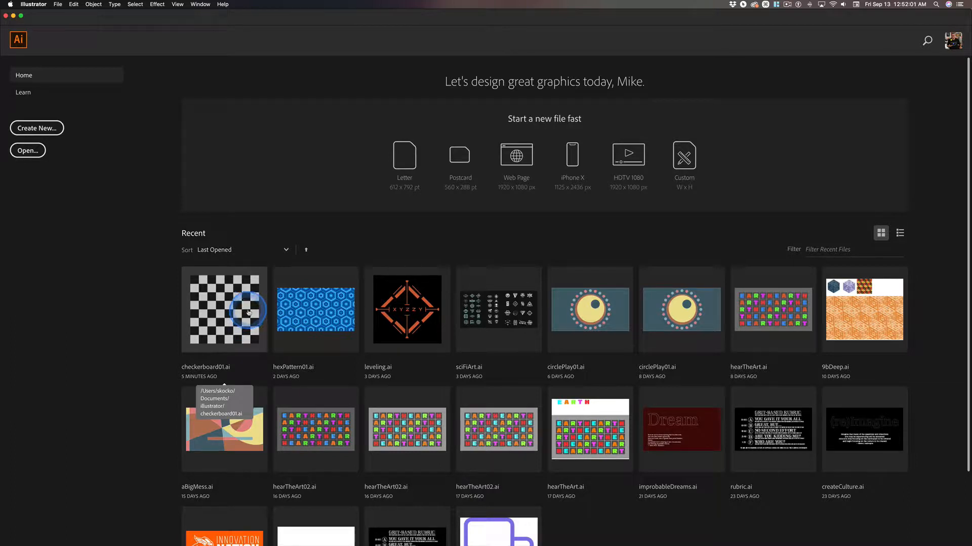
left_click(214, 296)
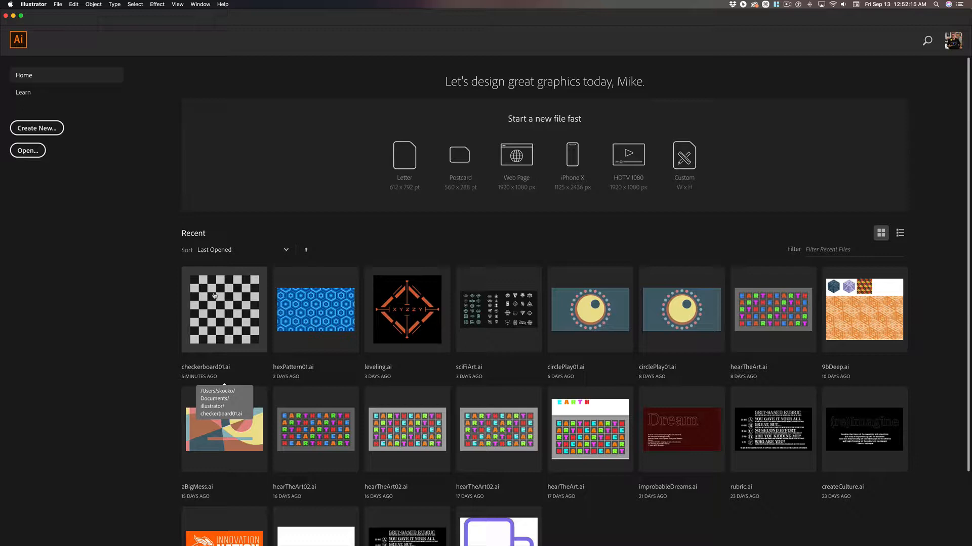
left_click(193, 282)
Create a new Web document measuring 800 × 800 px with units in pixels.
key("super+n")
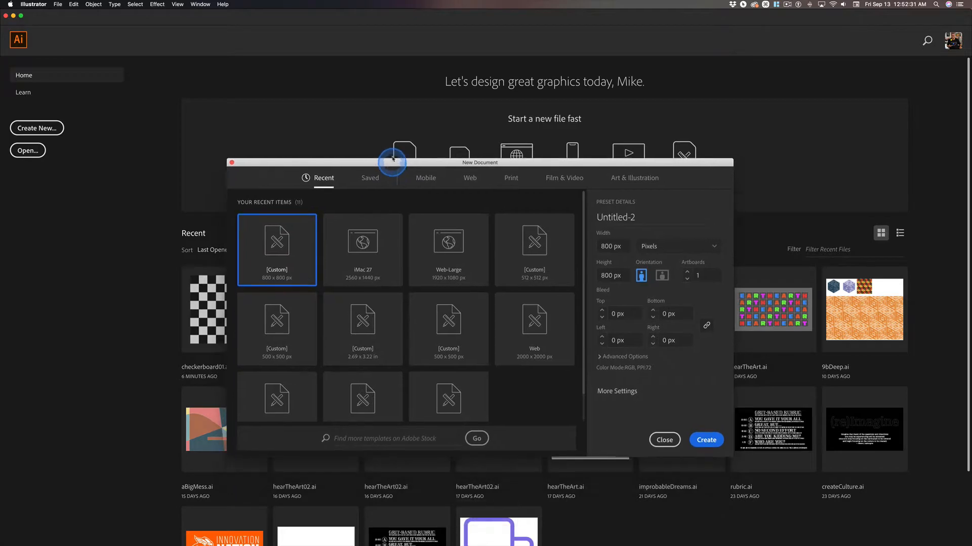
left_click(471, 170)
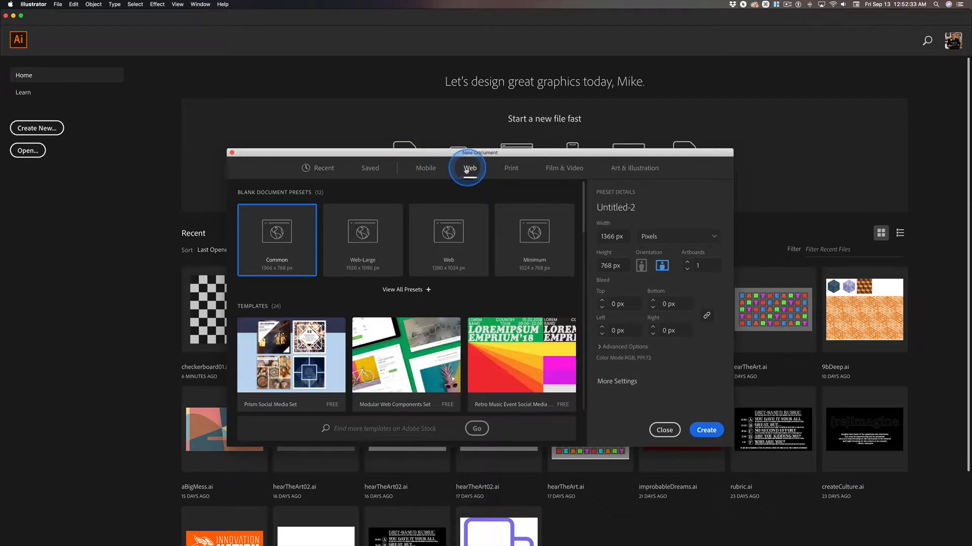
left_click(675, 238)
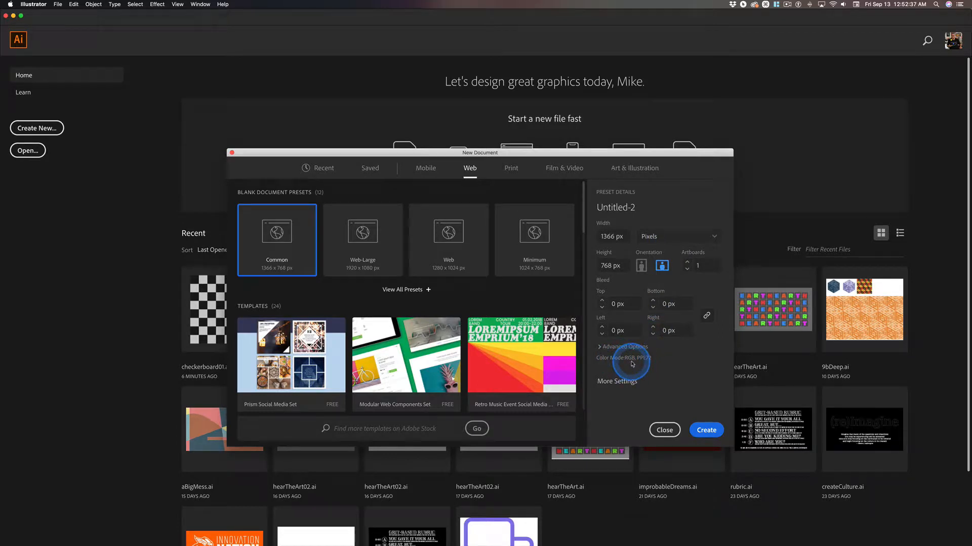
left_click(612, 236)
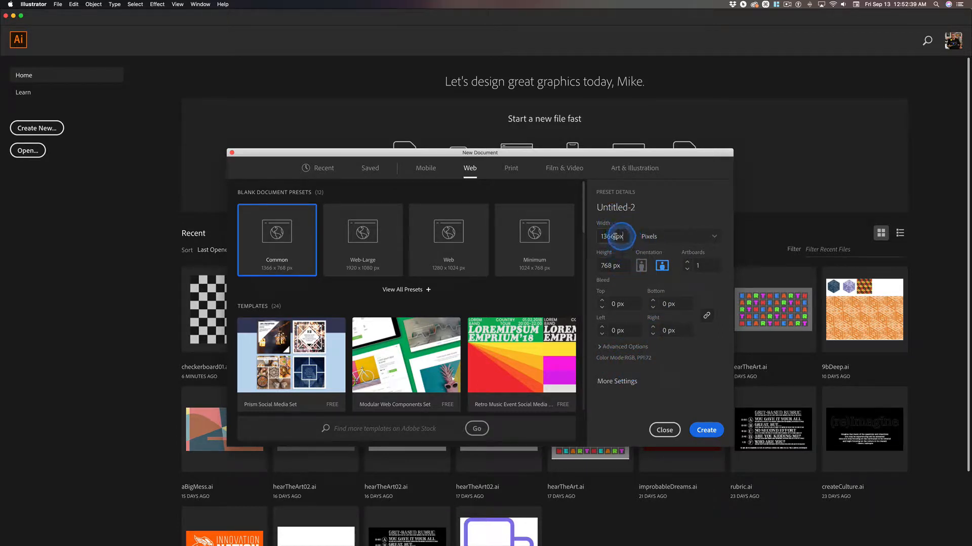
type("800")
key("Tab")
key("Tab")
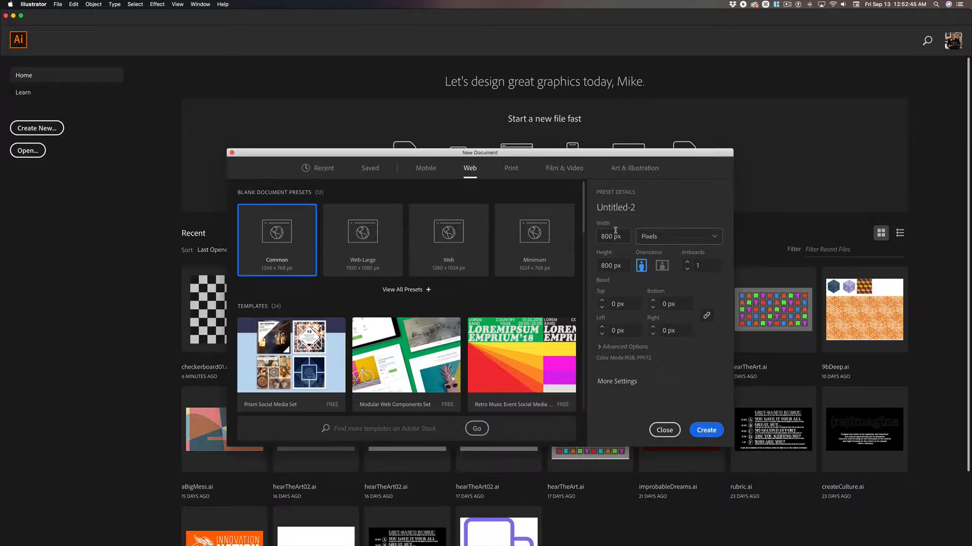
left_click(712, 431)
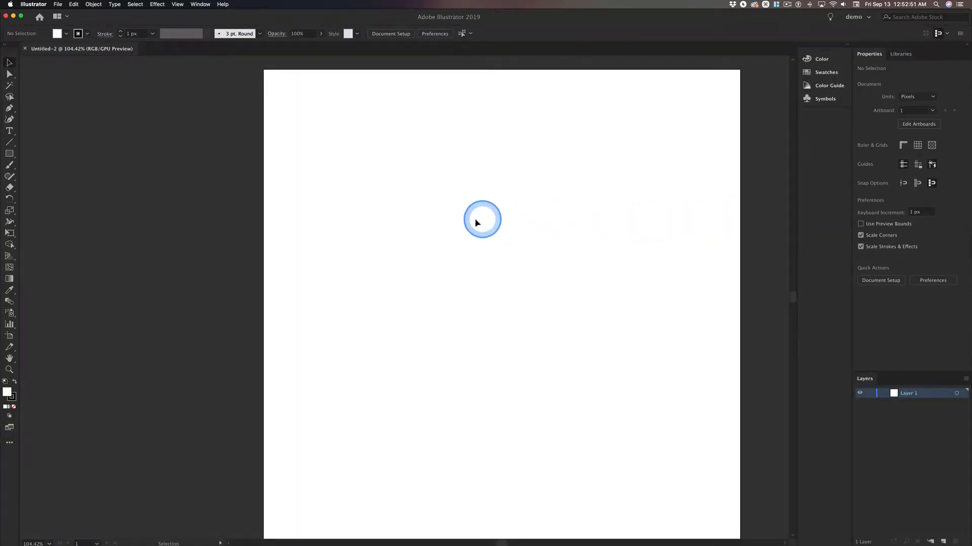
Rename the document's only layer to BG.
key("space")
left_click_drag(477, 217, 444, 203)
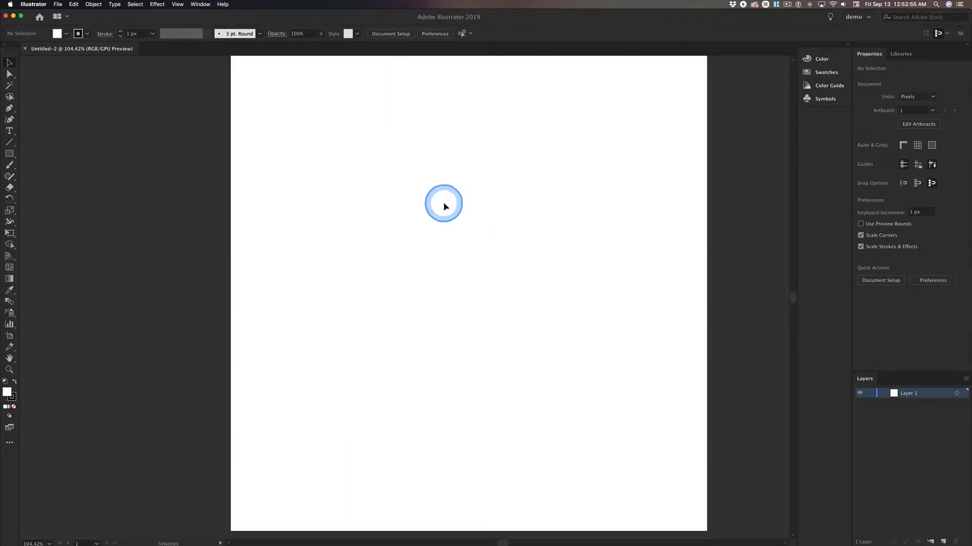
key("super+minus")
key("space")
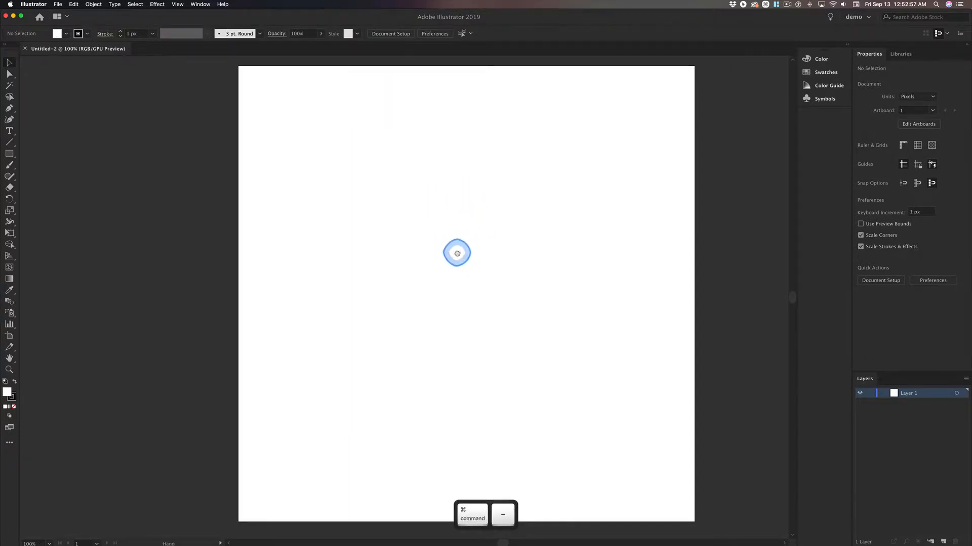
left_click_drag(455, 251, 413, 250)
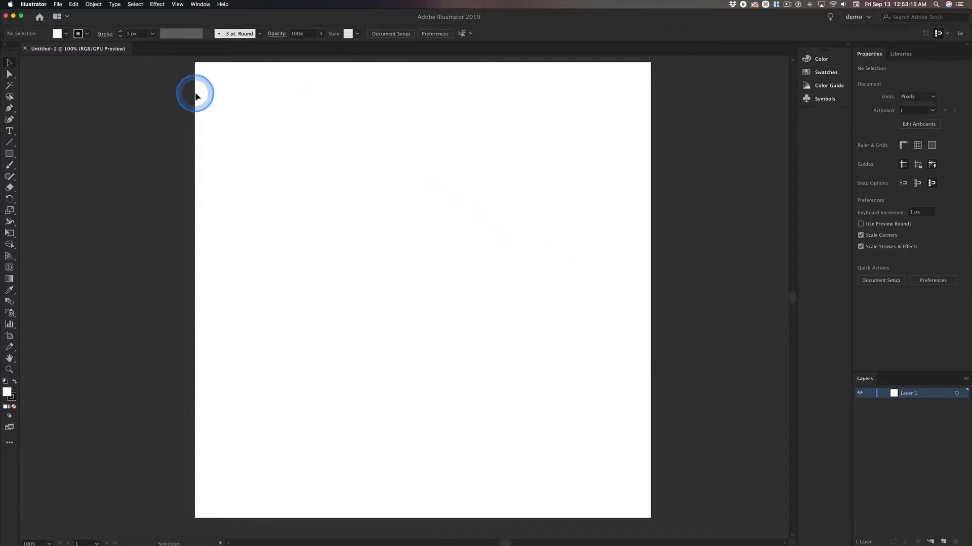
key("space")
left_click_drag(436, 305, 434, 307)
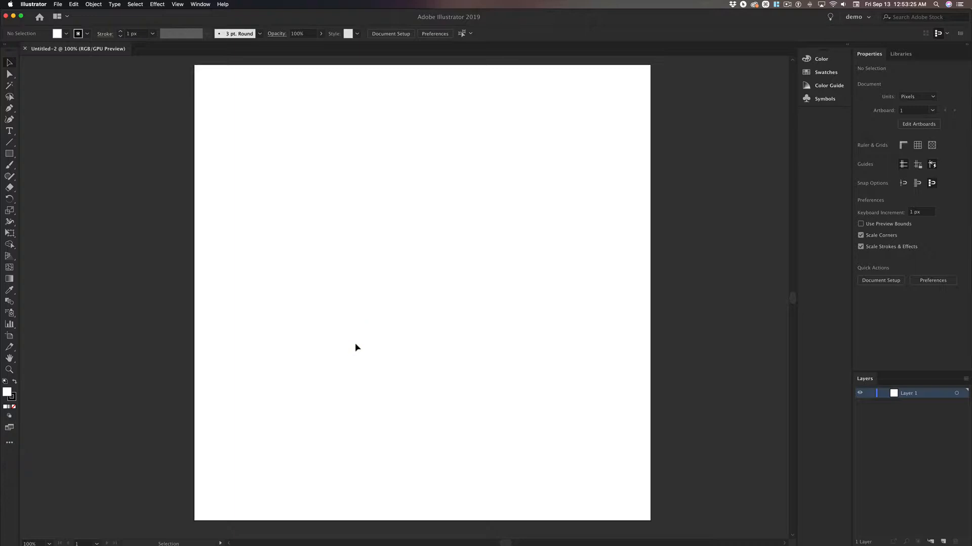
double_click(909, 394)
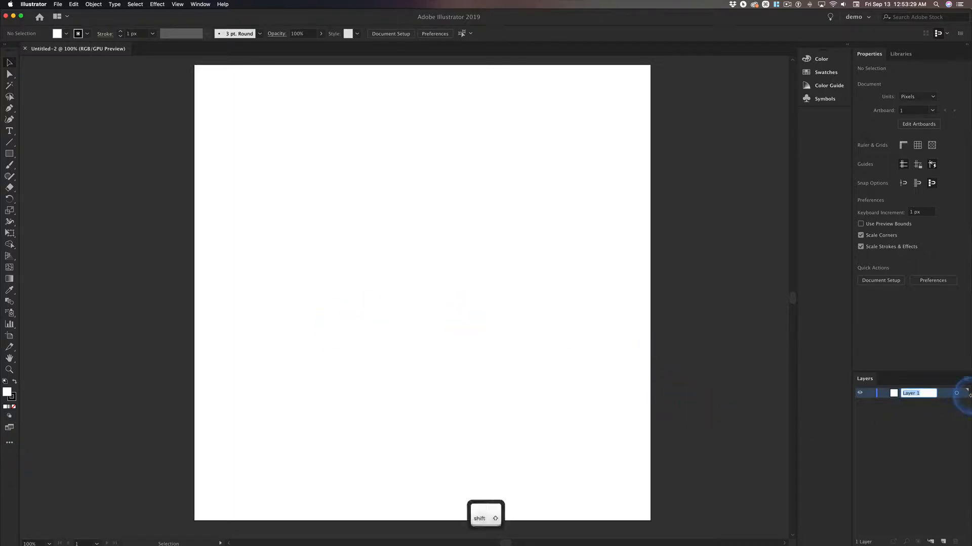
type("BG")
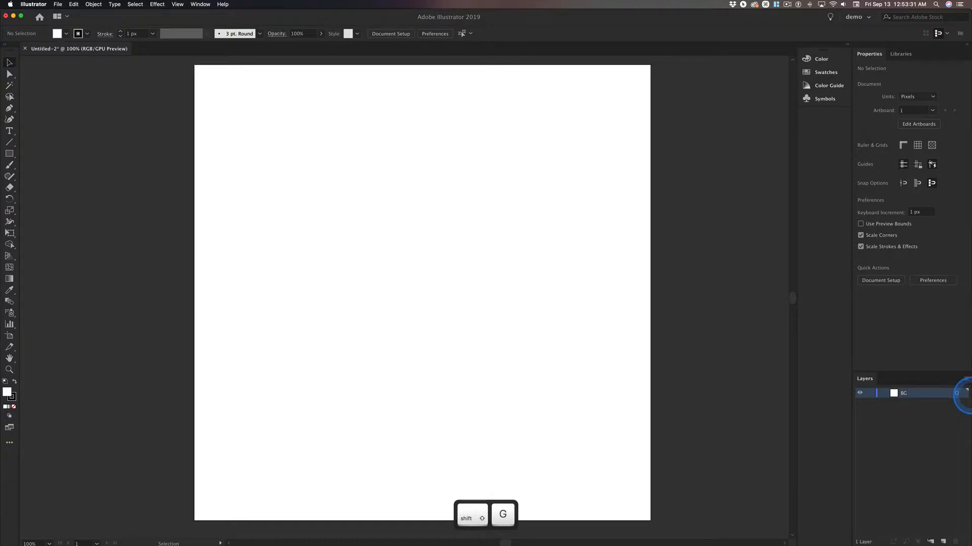
Set up the Rectangle tool with no stroke and make the fill colour active.
left_click(9, 154)
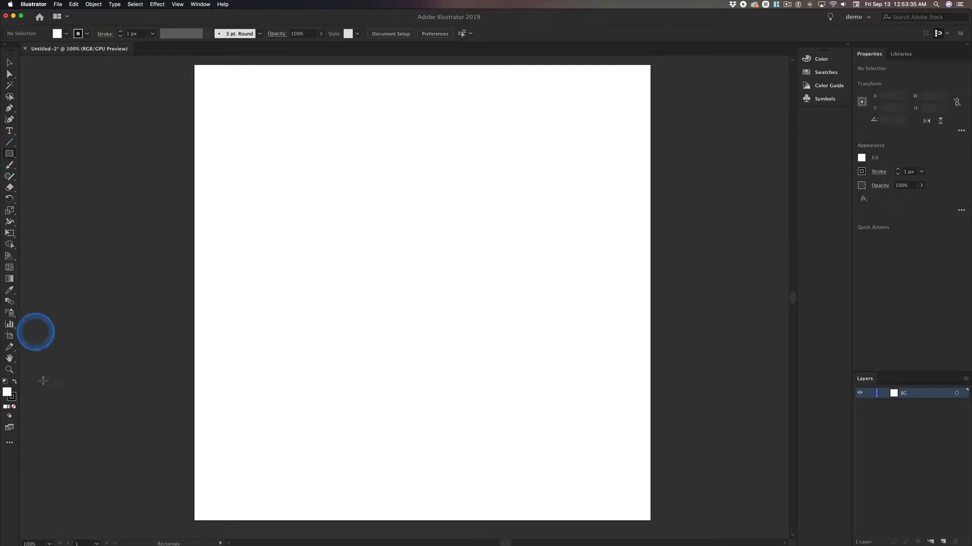
left_click(15, 400)
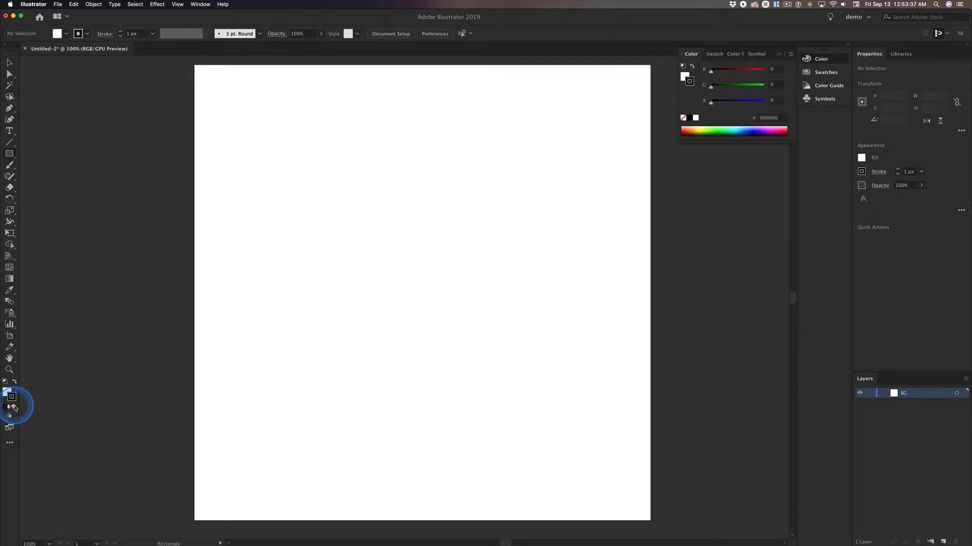
left_click(14, 407)
left_click(7, 392)
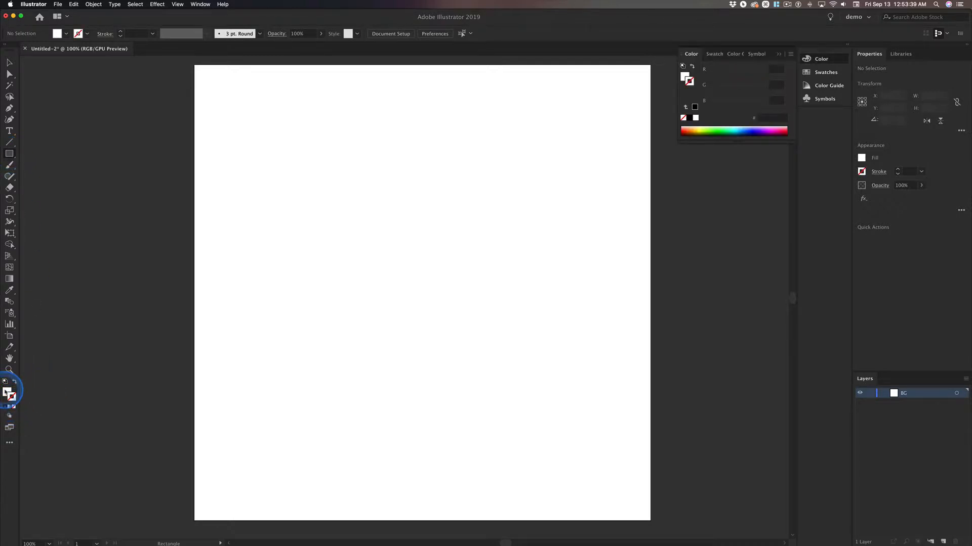
Check the fill swatches, draw an 800 × 800 px rectangle over the whole artboard and undo it.
left_click(57, 34)
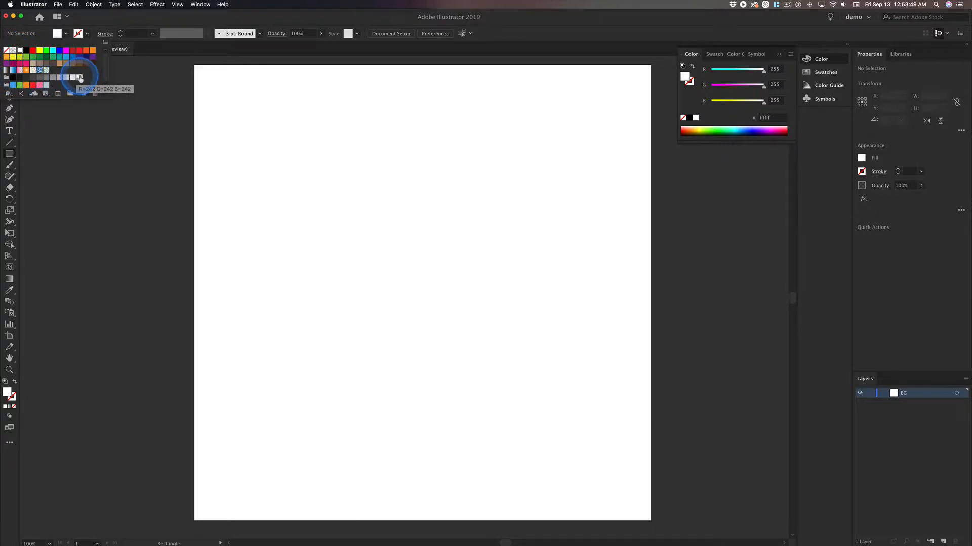
left_click(17, 80)
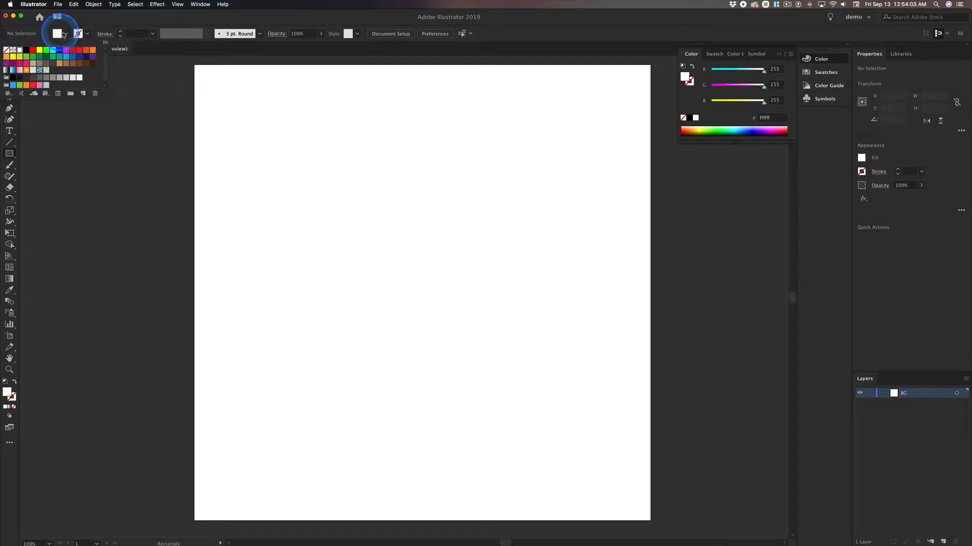
left_click(198, 74)
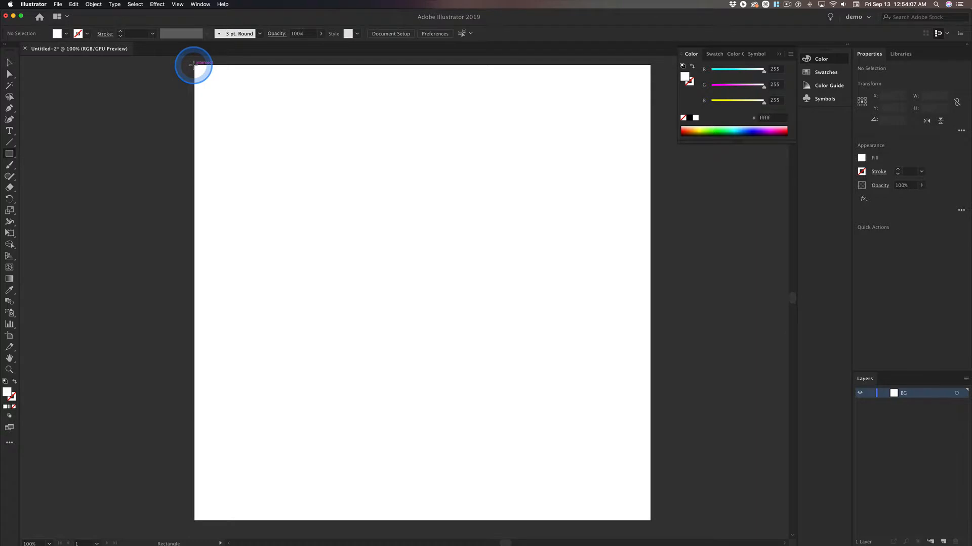
left_click_drag(194, 64, 650, 521)
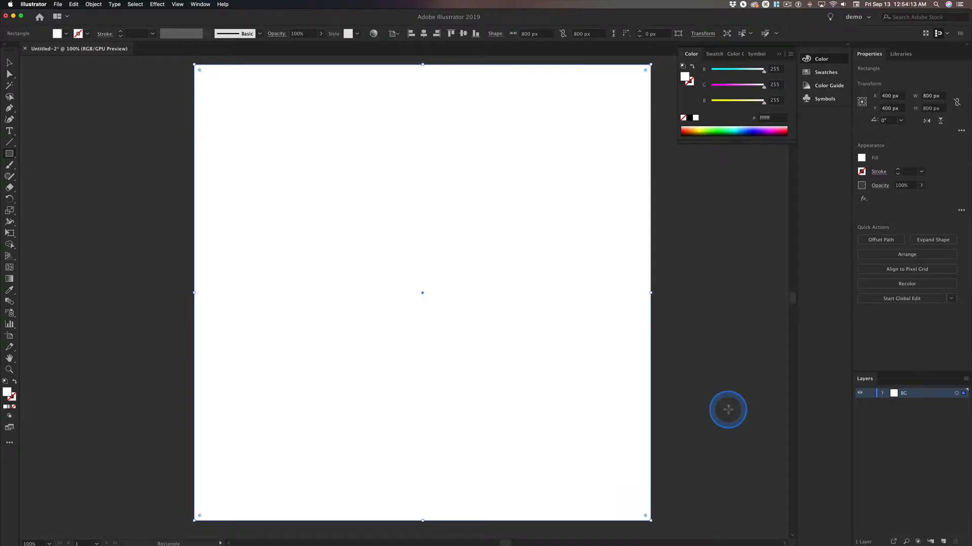
key("super+z")
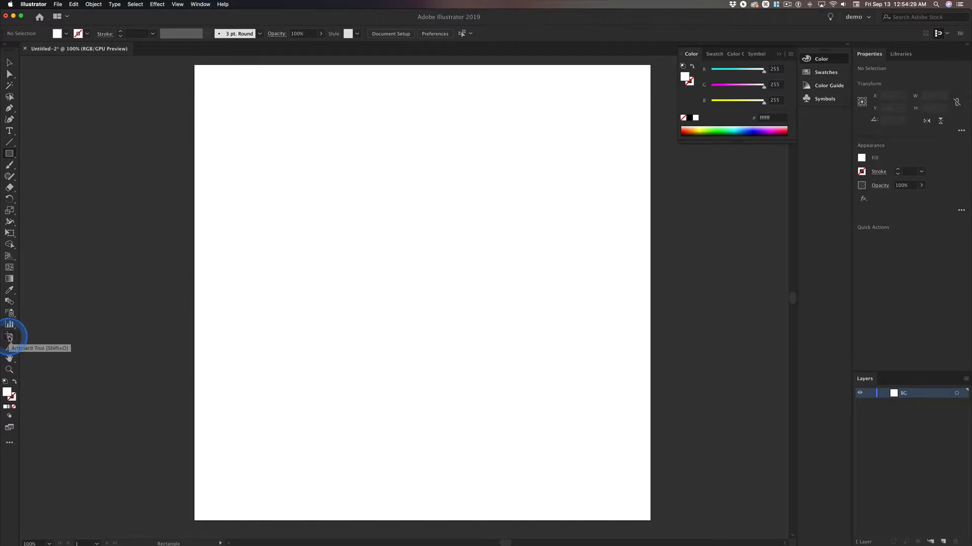
Examine the artboard's coordinates, size and reference point with the Artboard tool, and return to the Selection tool.
key("ctrl")
left_click(10, 336)
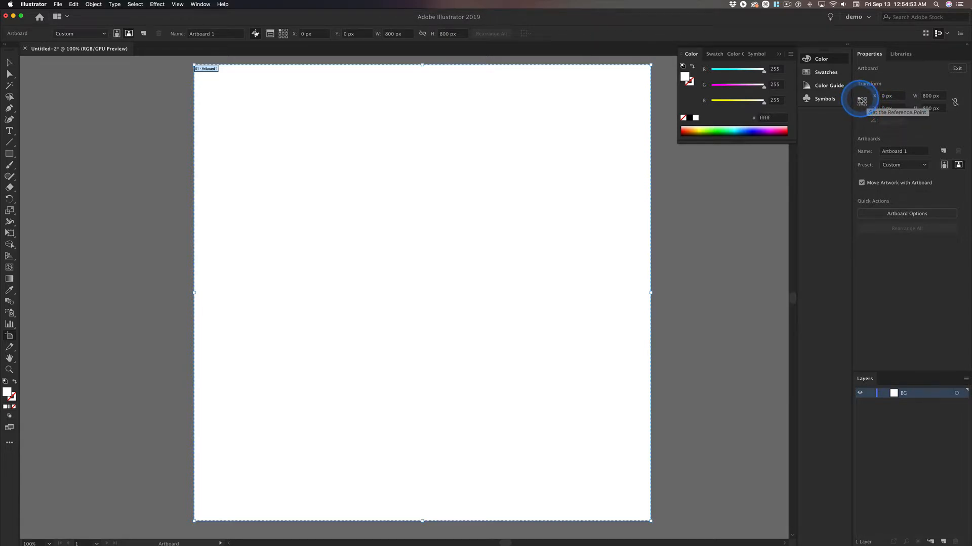
key("ctrl")
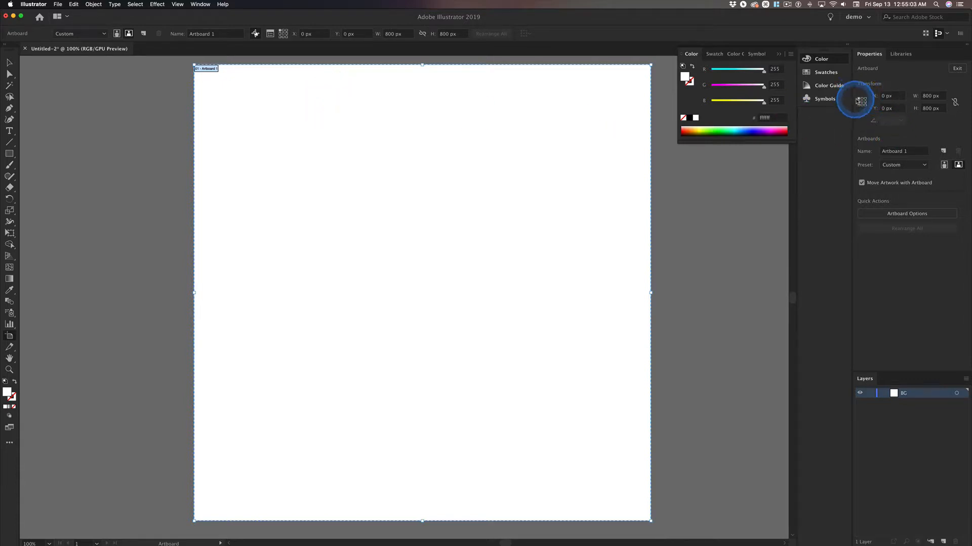
key("ctrl")
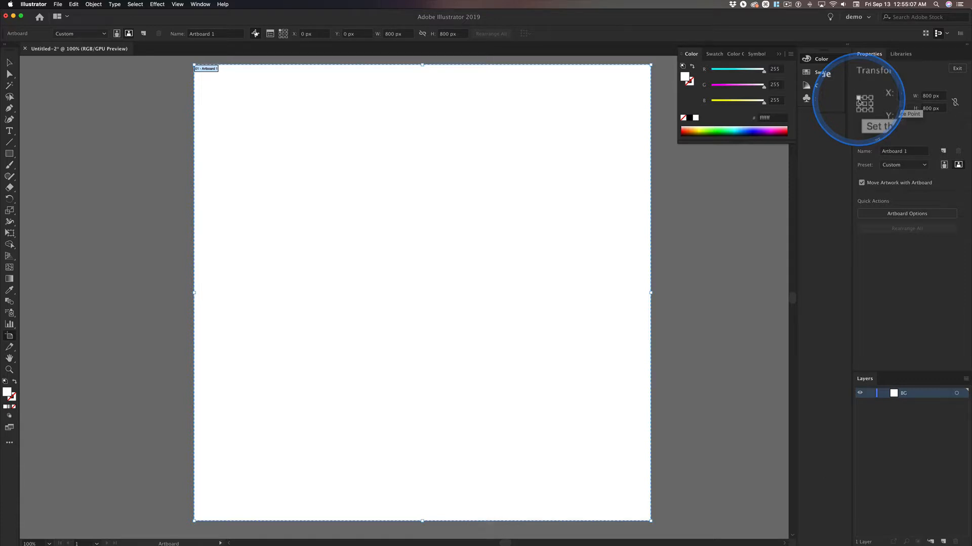
left_click(10, 63)
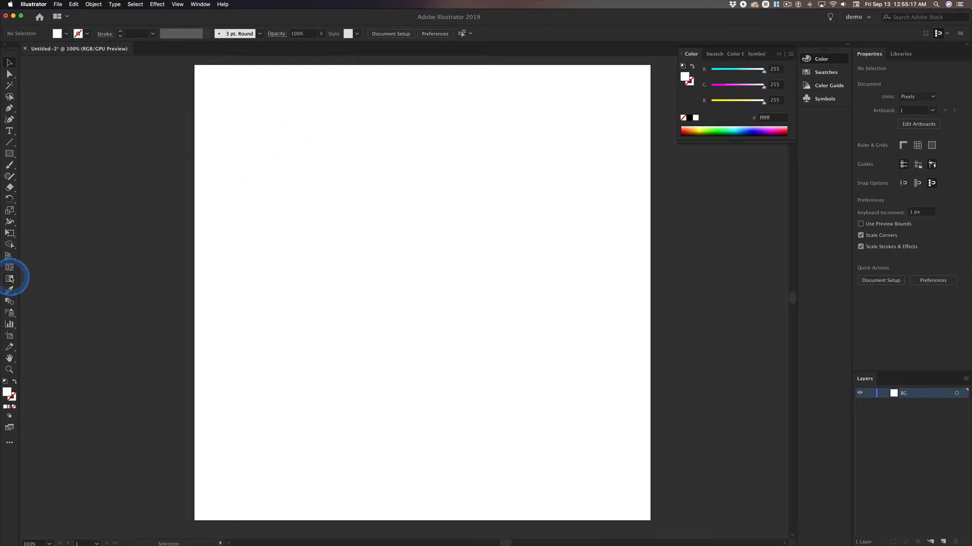
left_click(263, 150)
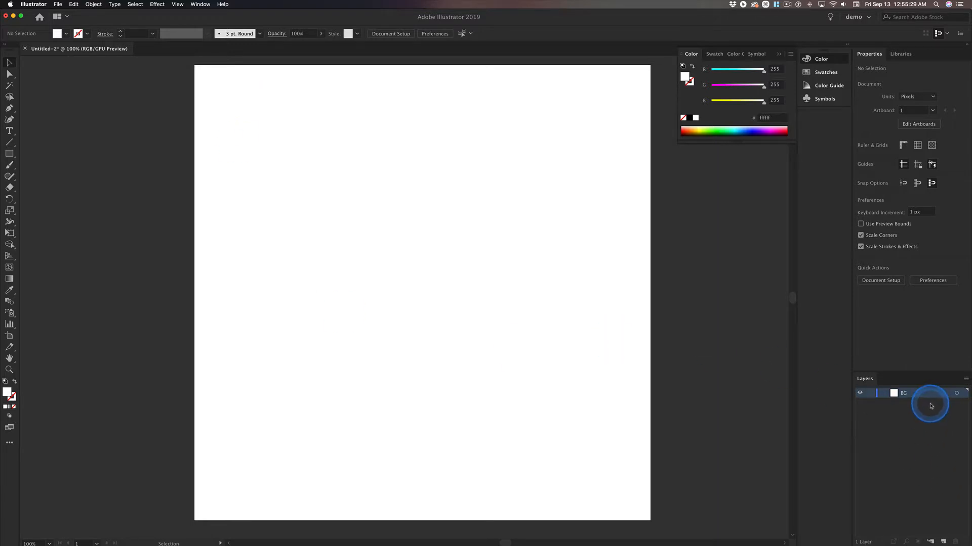
Create a white 800 × 800 px rectangle without a stroke by entering exact dimensions on the BG layer.
left_click(9, 153)
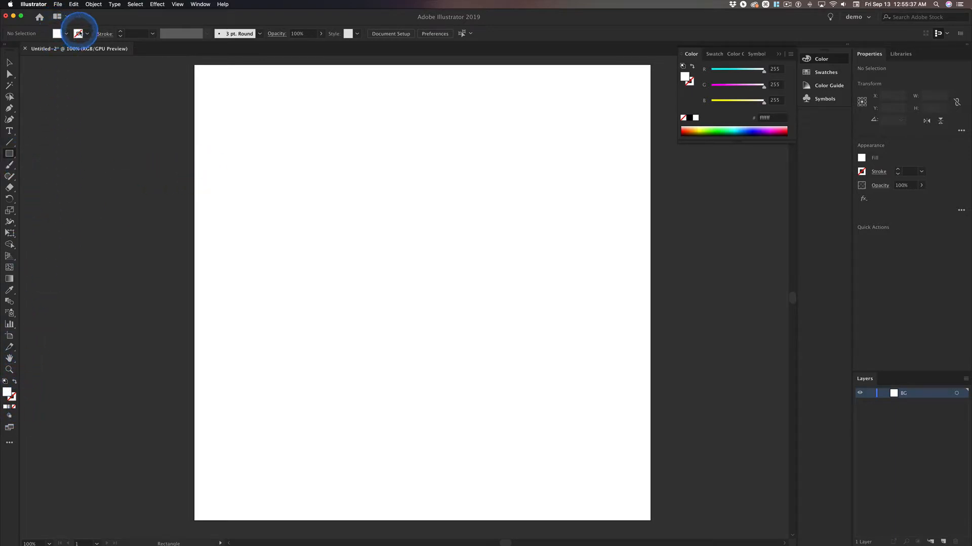
left_click(251, 96)
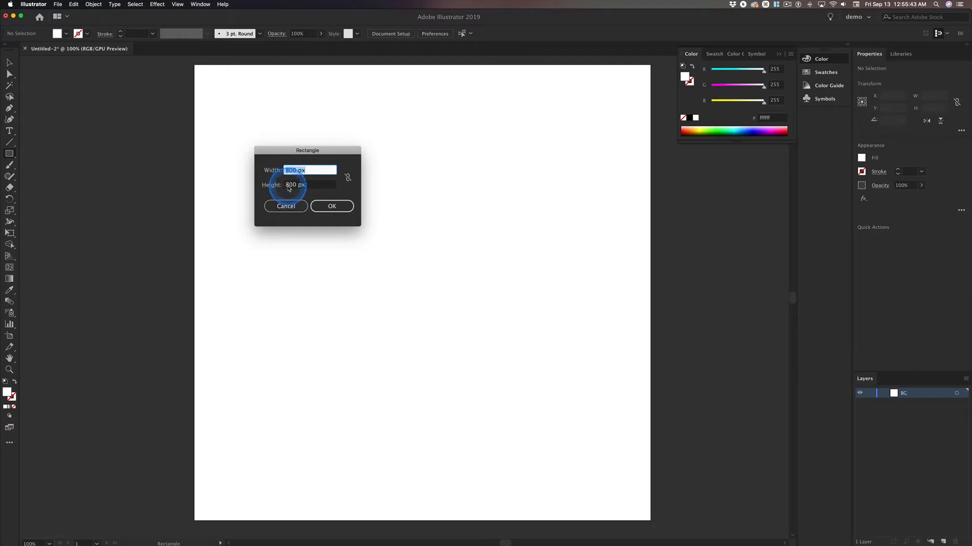
left_click(334, 208)
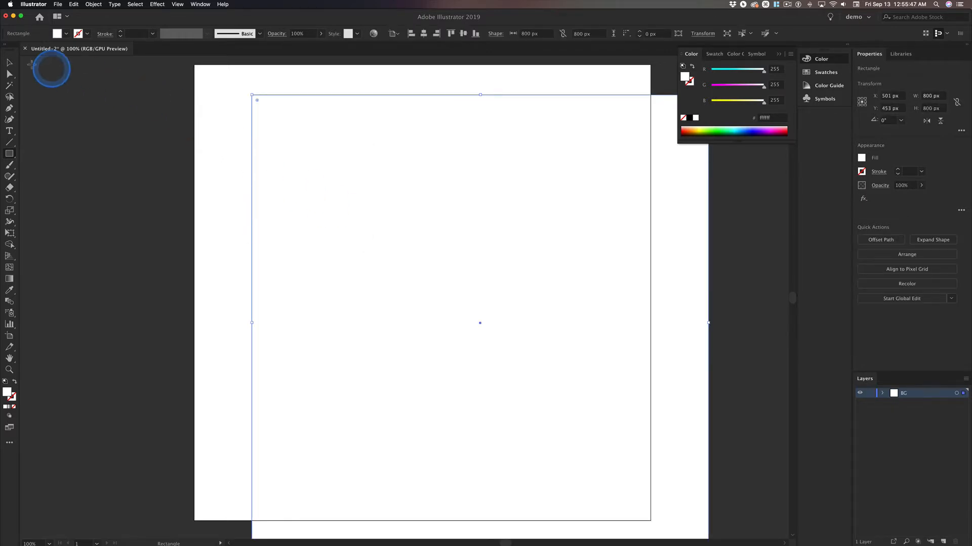
Show the Align panel with its full options, collapse the Color panel and dock the Align group below Symbols.
left_click(9, 63)
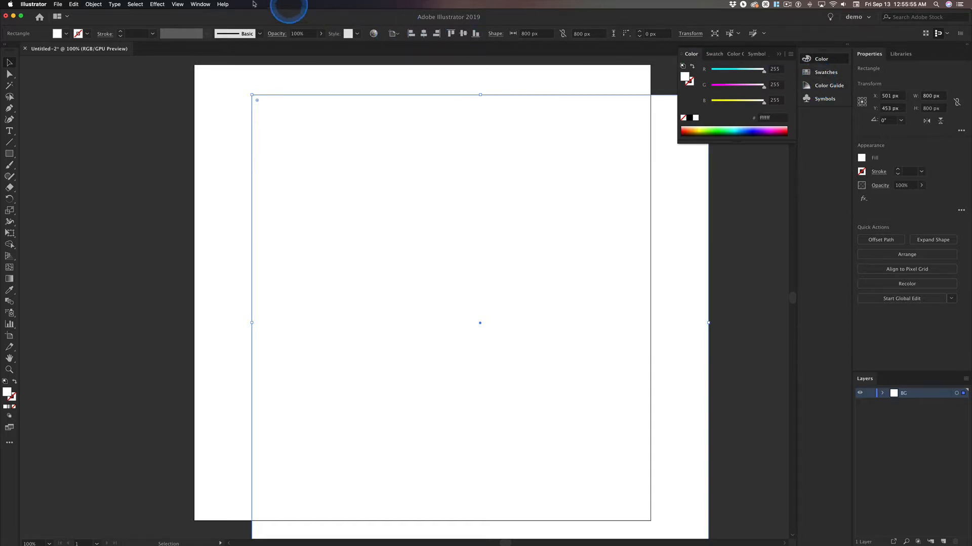
left_click(199, 4)
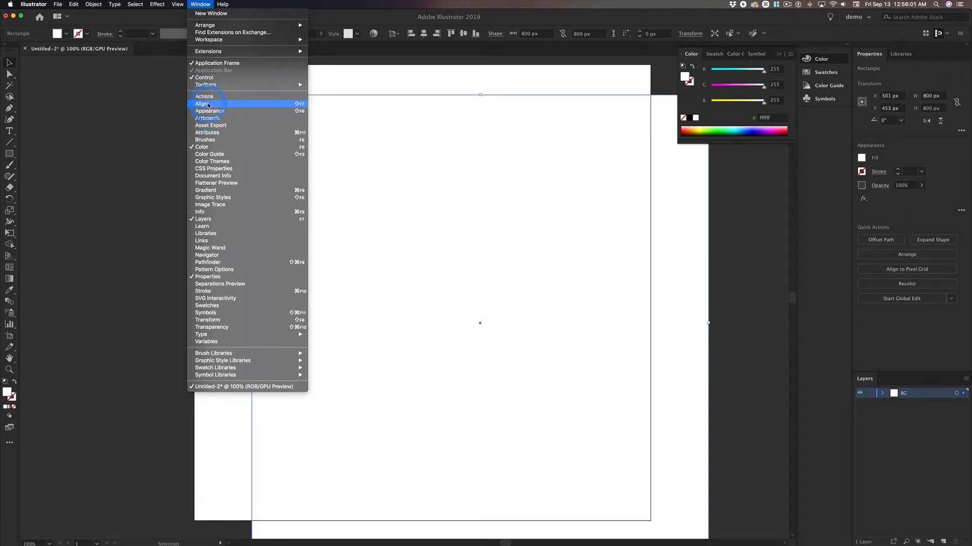
left_click(208, 105)
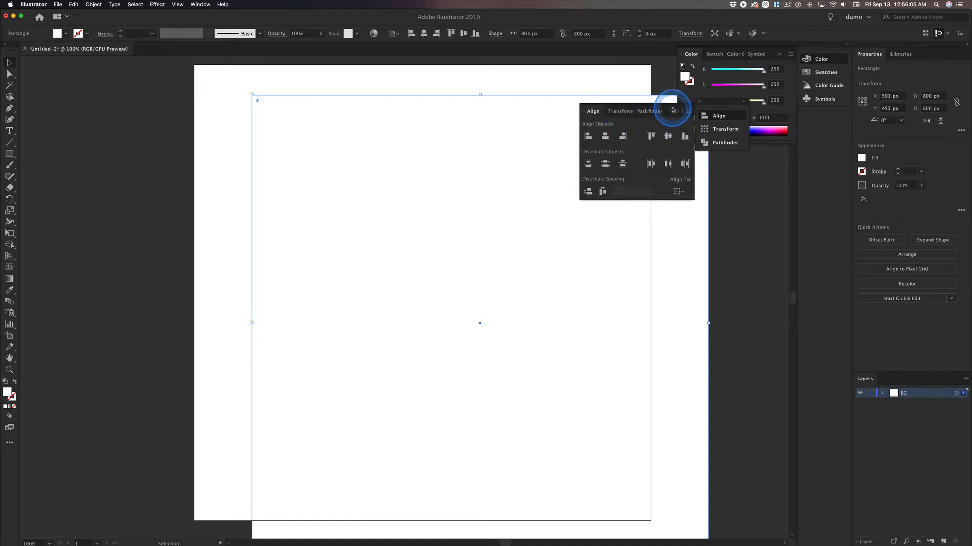
left_click_drag(671, 110, 690, 193)
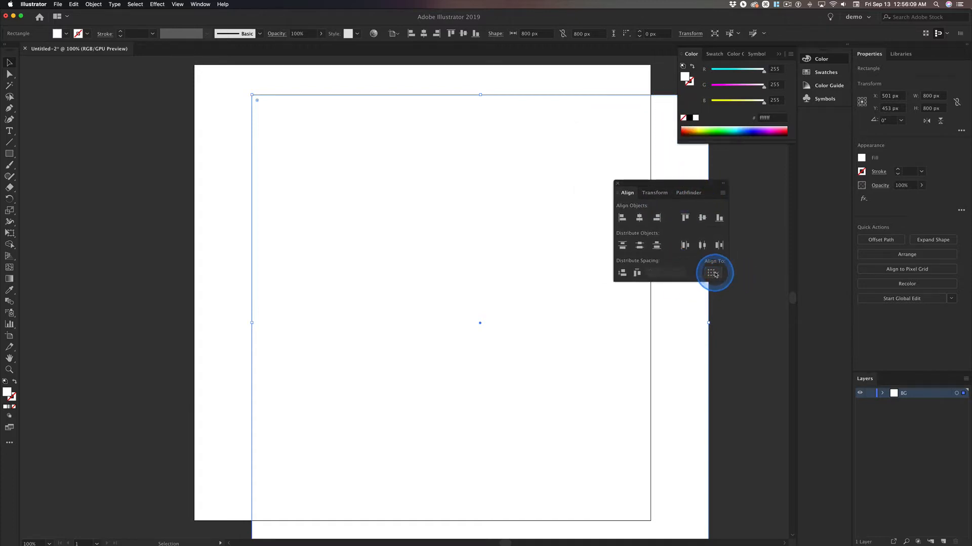
left_click(618, 194)
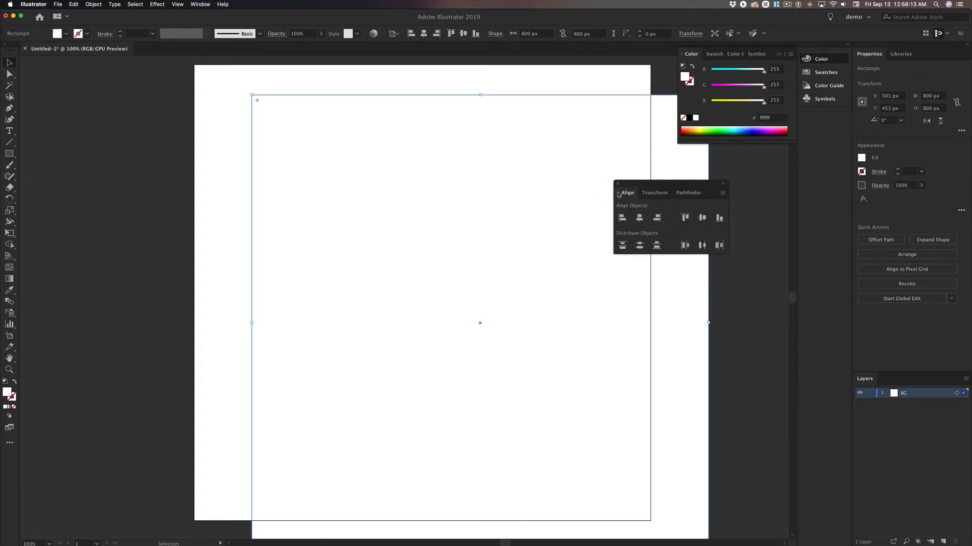
left_click(619, 194)
left_click(618, 195)
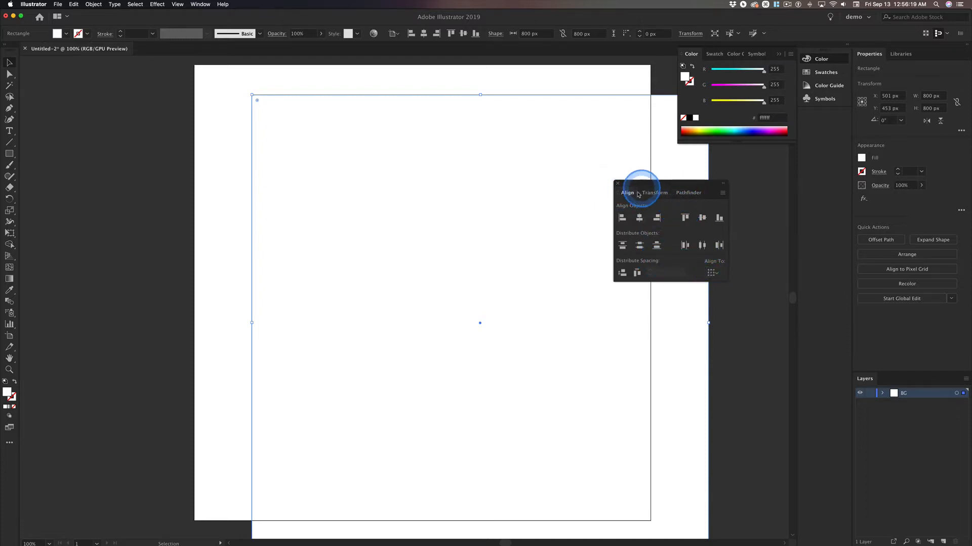
mouse_move(638, 195)
left_mouse_down()
mouse_move(627, 192)
mouse_move(670, 191)
mouse_move(627, 195)
left_mouse_up()
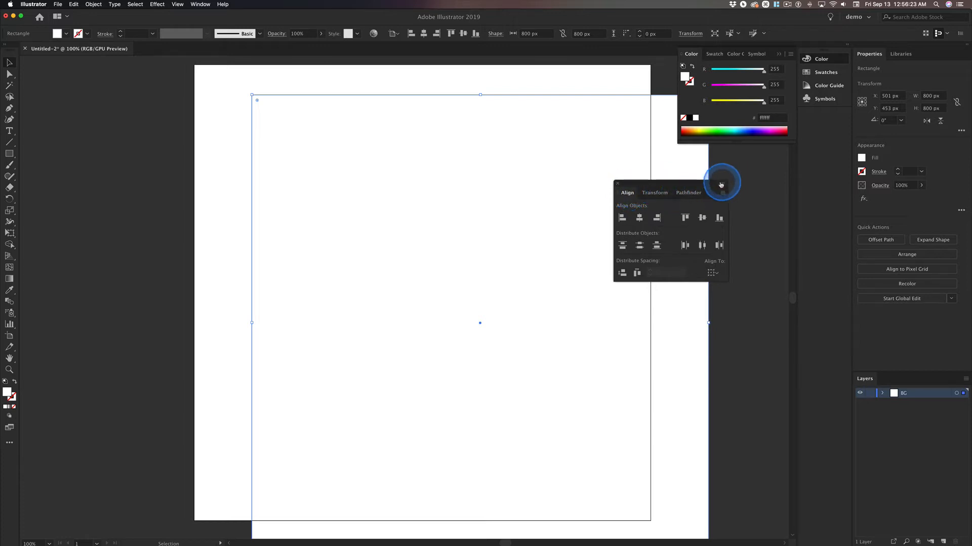
left_click(780, 51)
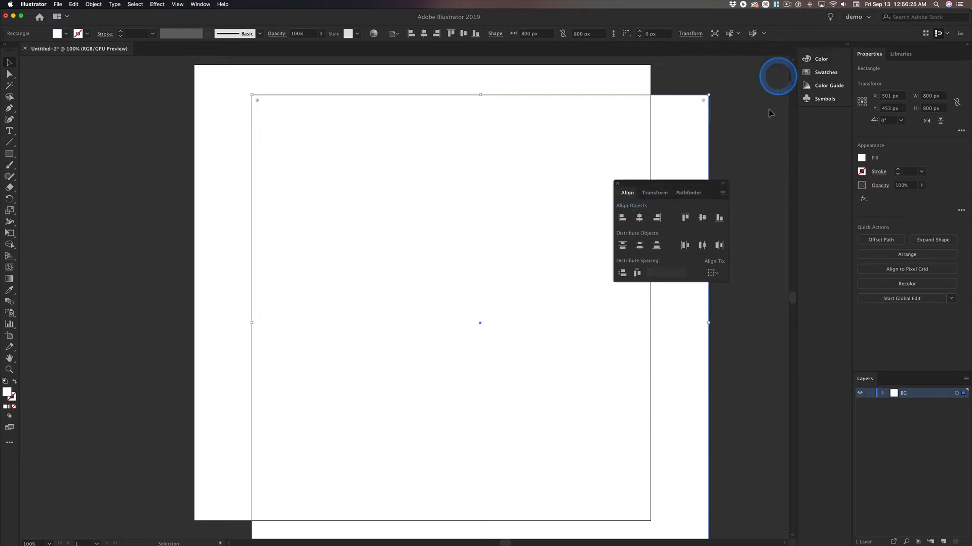
left_click_drag(671, 185, 816, 114)
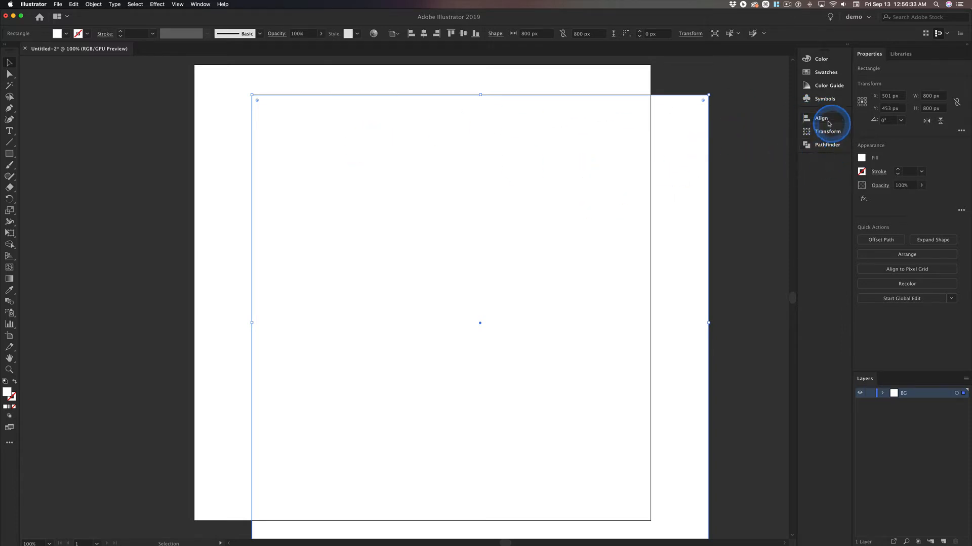
Align the white 800 × 800 px rectangle to the artboard's left and top edges using Align to Artboard.
left_click(807, 120)
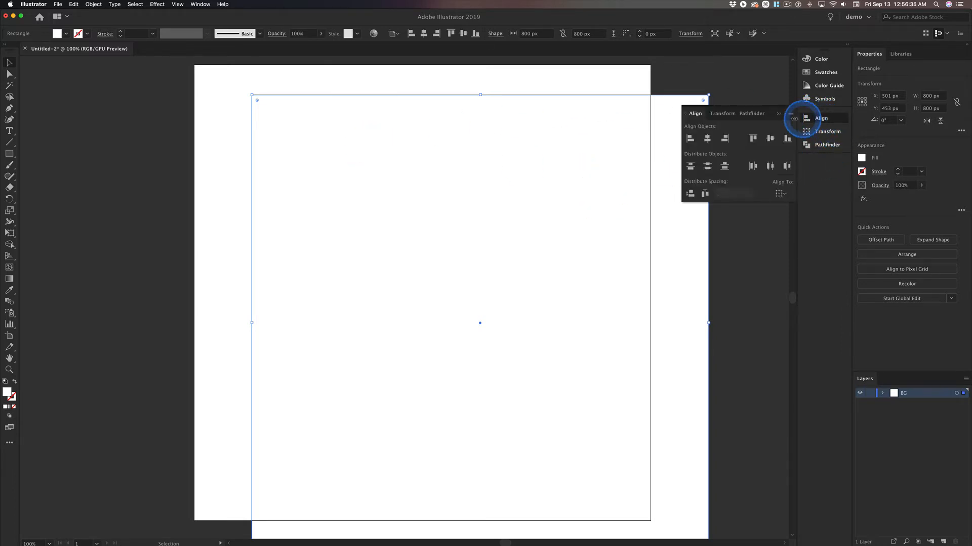
left_click(781, 193)
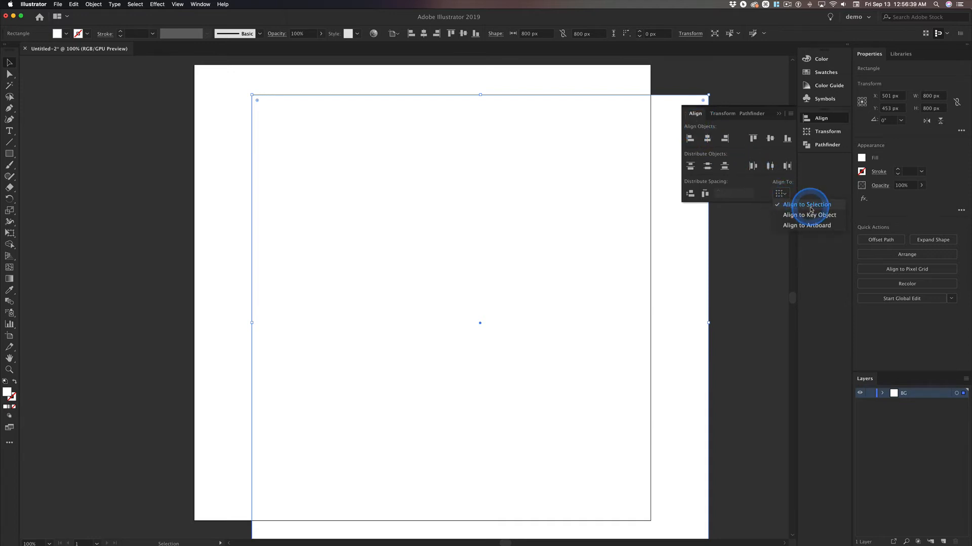
left_click(810, 225)
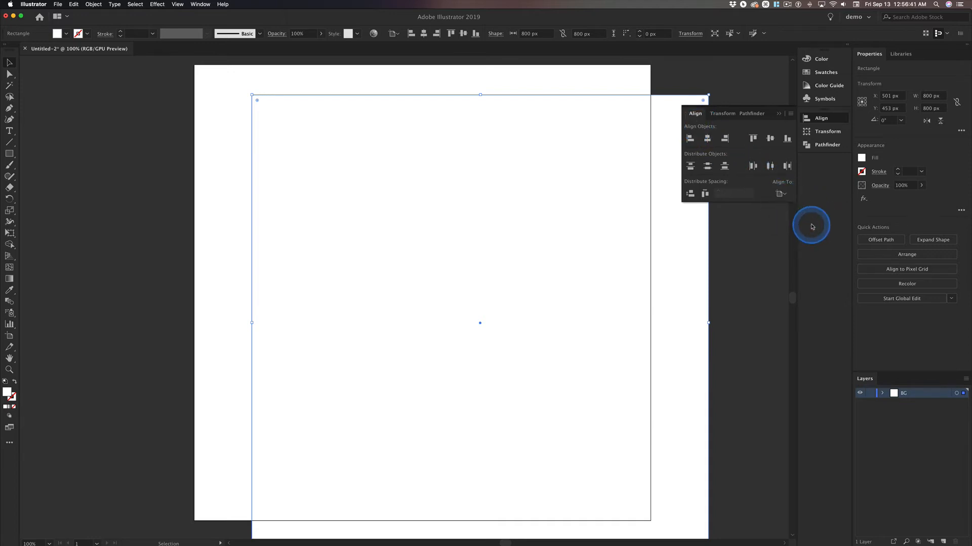
left_click(690, 139)
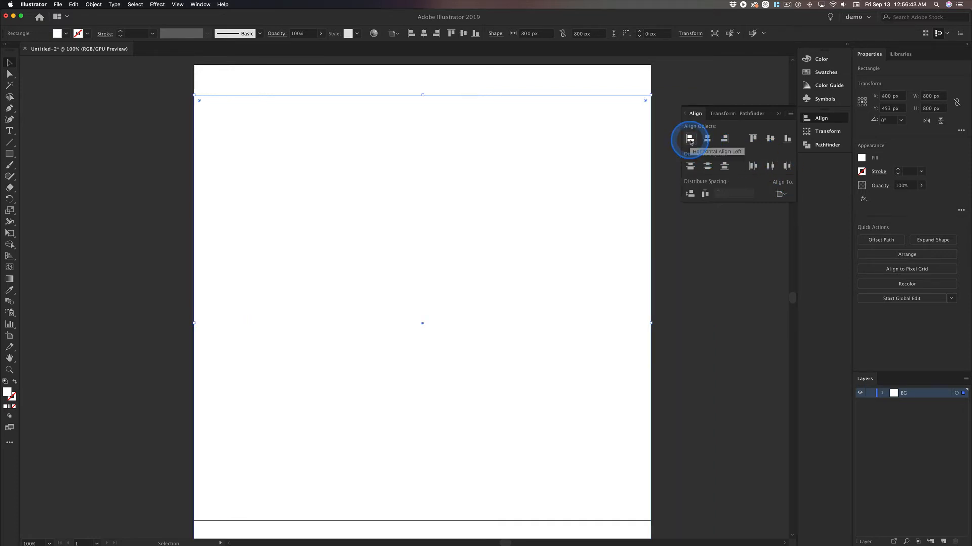
left_click(752, 138)
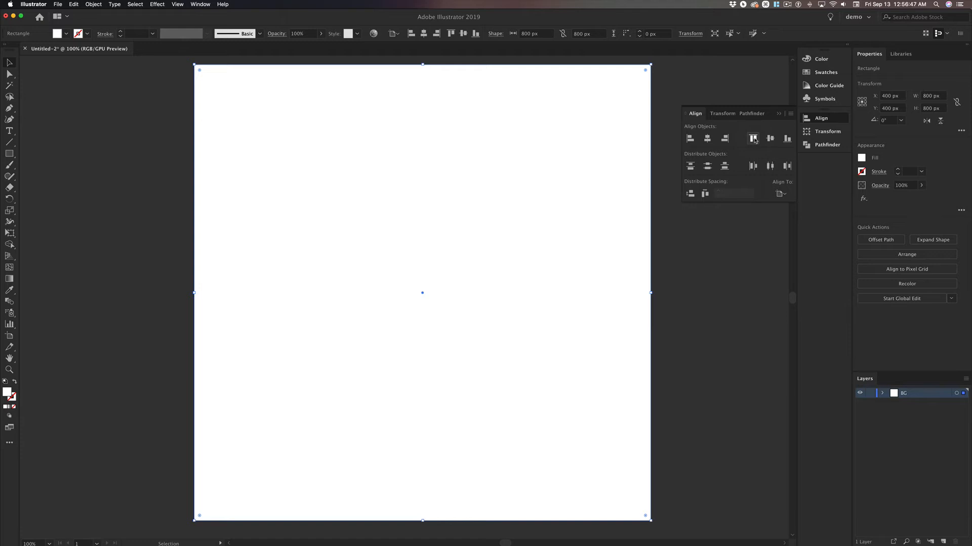
left_click(577, 304)
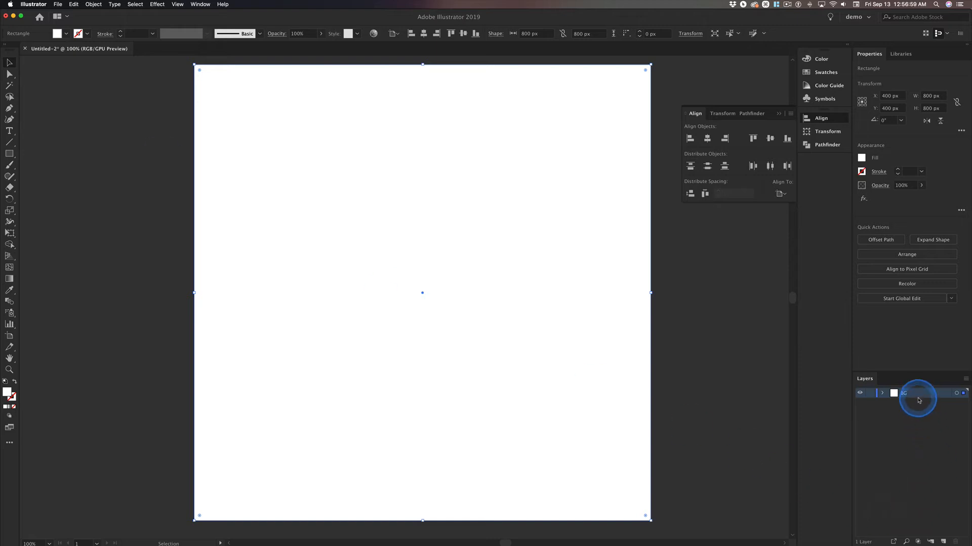
Lock the BG layer and add a new layer named art above it.
left_click(870, 393)
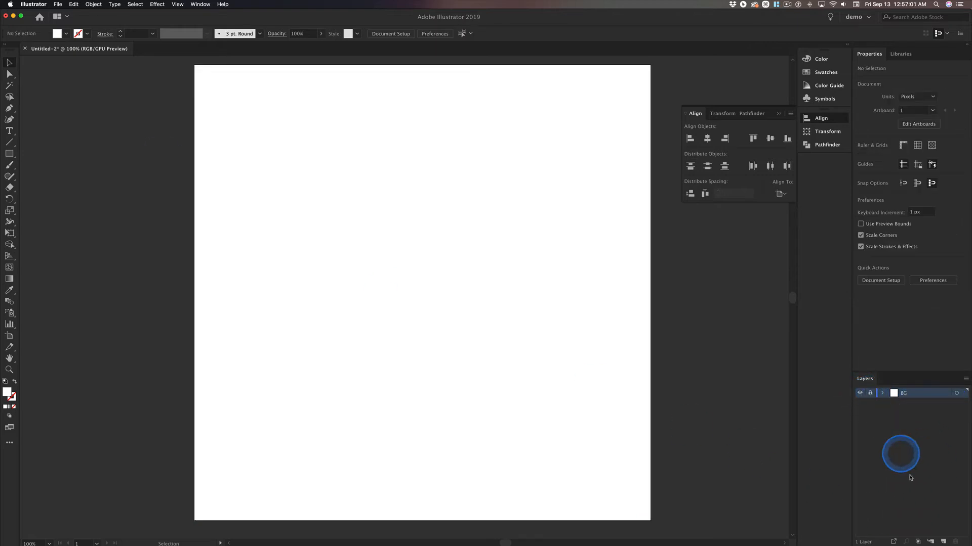
left_click(943, 541)
double_click(910, 394)
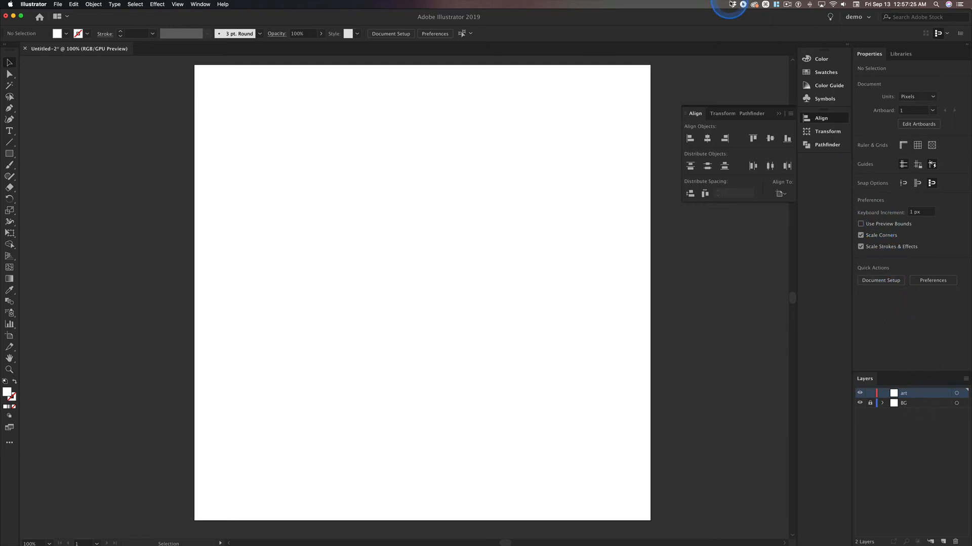
Collapse the Align panel and save the current panel layout as a workspace named demo.
left_click(779, 114)
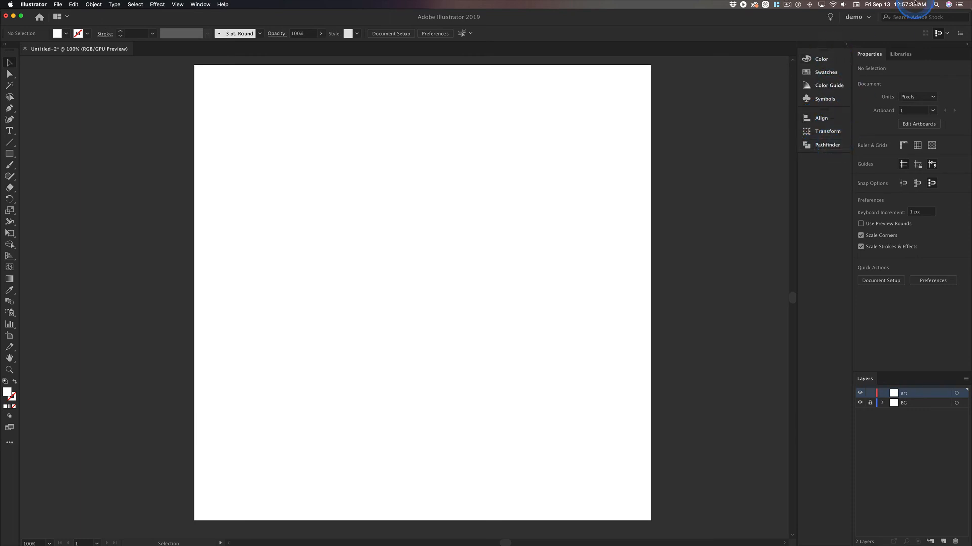
left_click(862, 18)
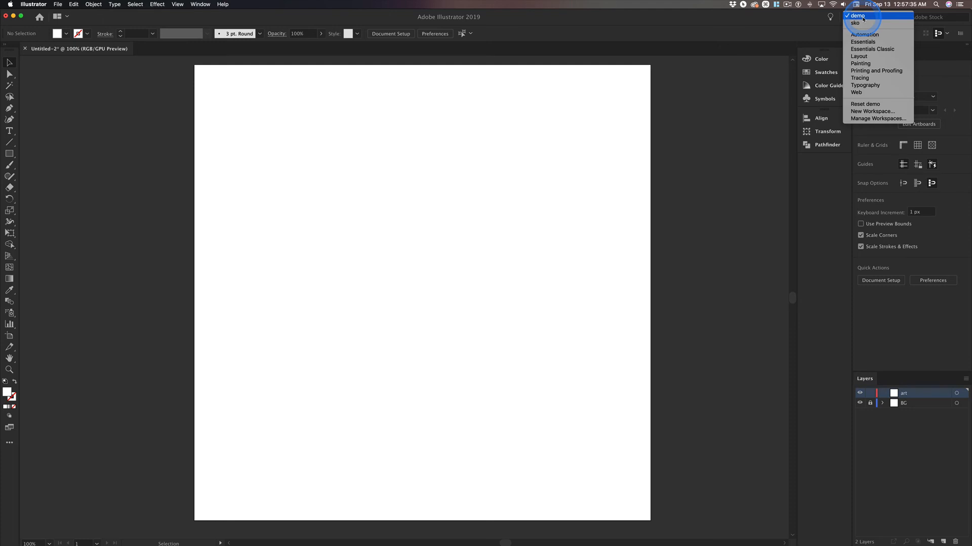
left_click(868, 112)
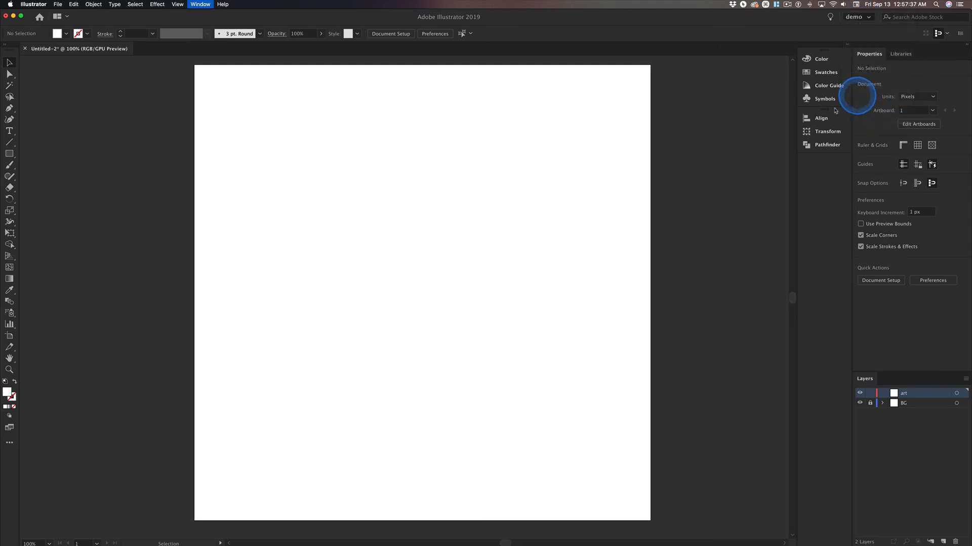
type("demo")
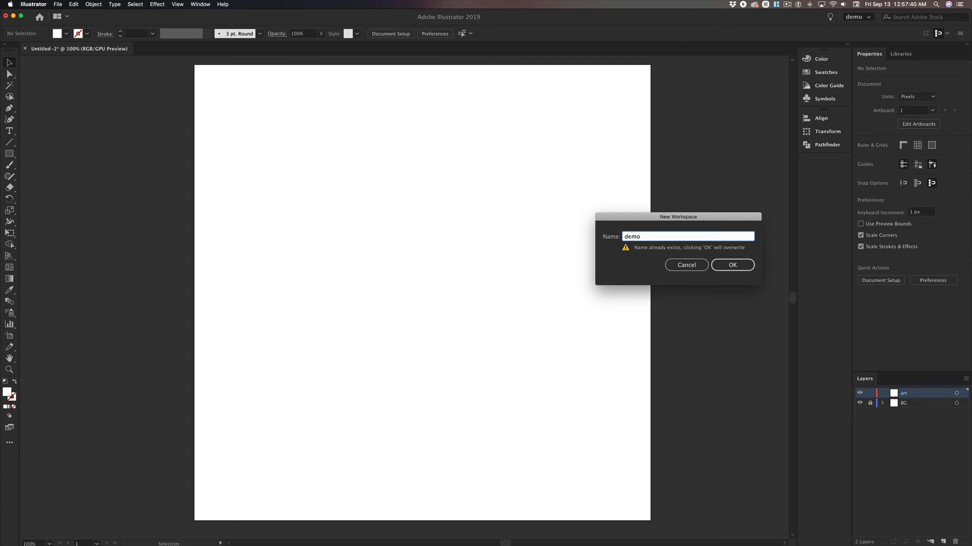
key("Return")
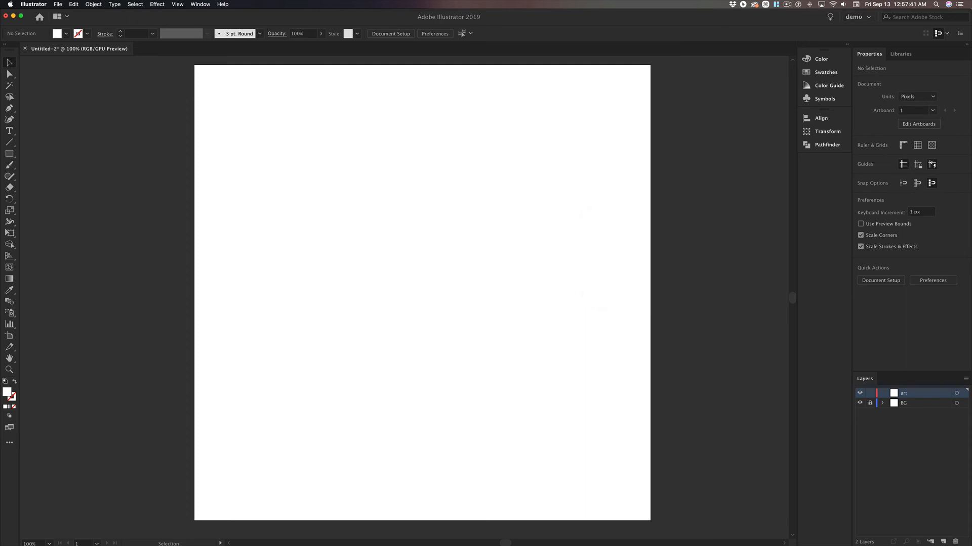